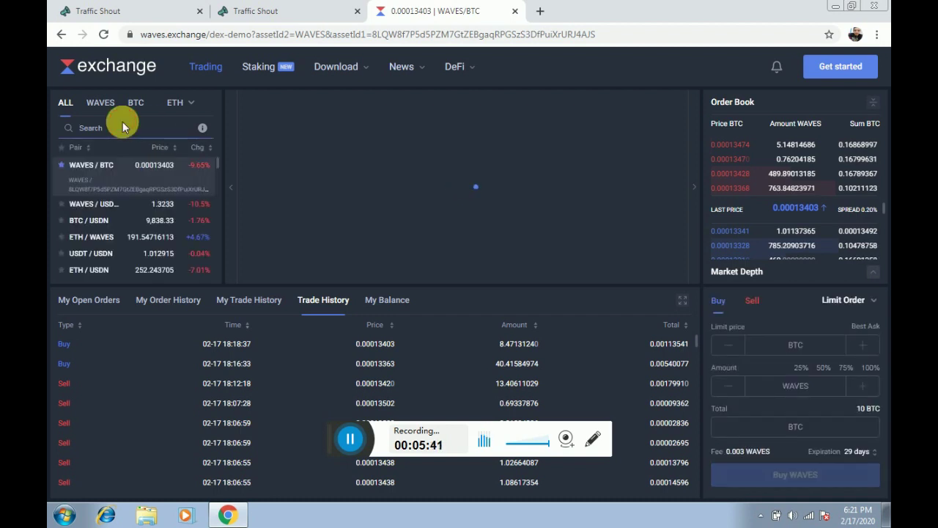
Search the exchange's trading pairs for "zorix" and open the ZORIX / BTC pair
type("zorix")
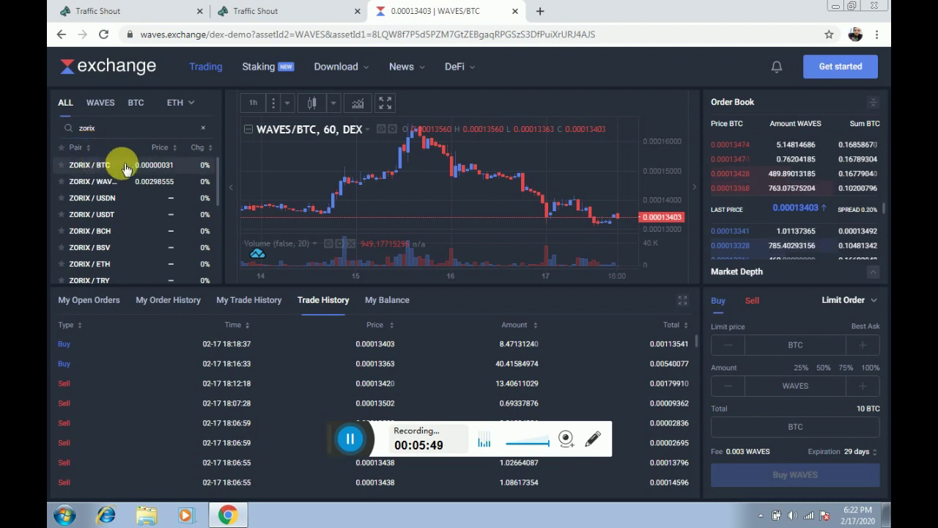
left_click(126, 167)
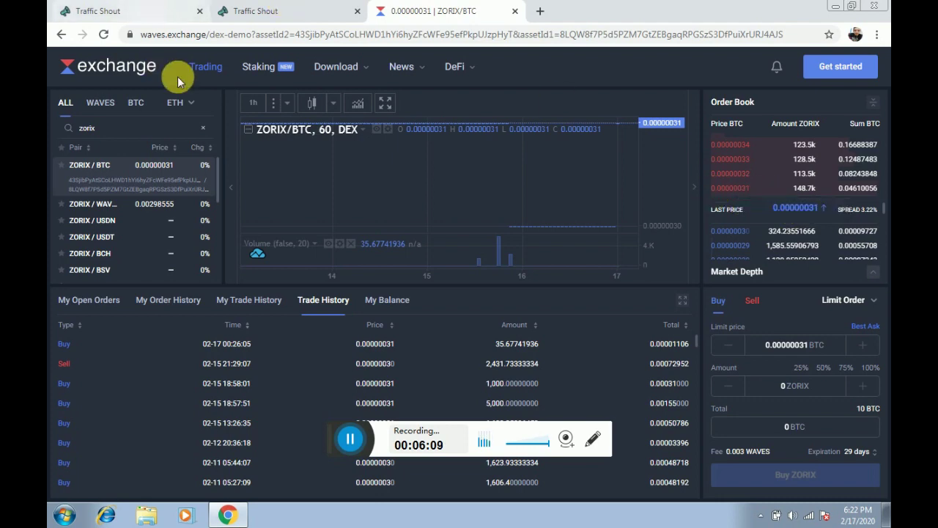
Close the Traffic Shout browser tab that shows the ad-surfing page
left_click(272, 11)
left_click(176, 11)
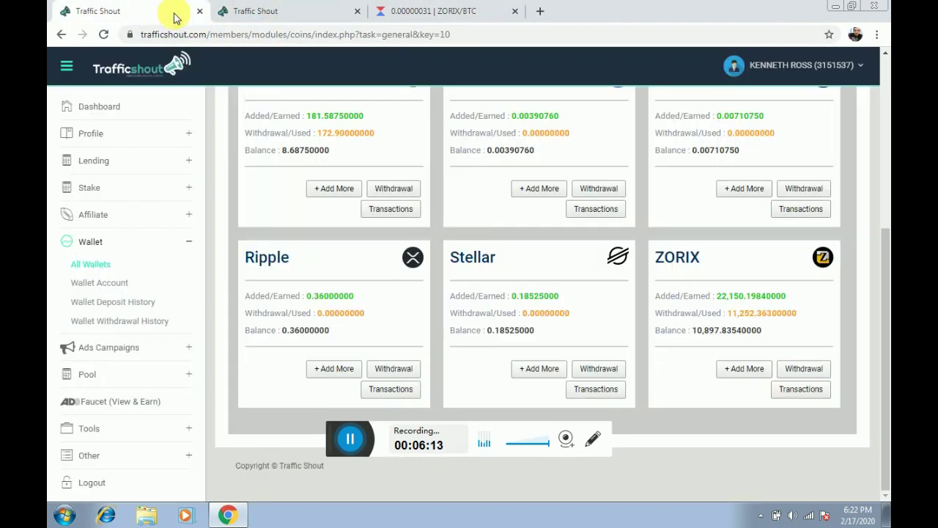
left_click(349, 13)
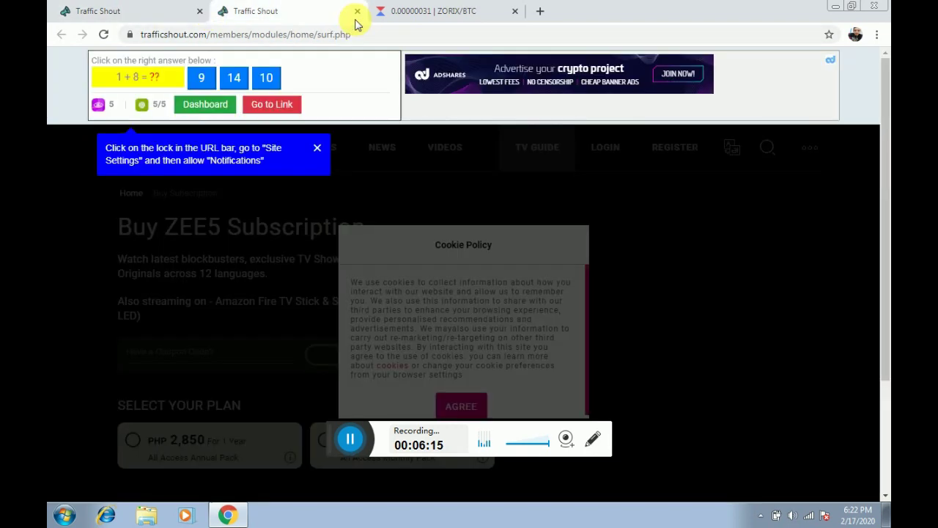
left_click(357, 11)
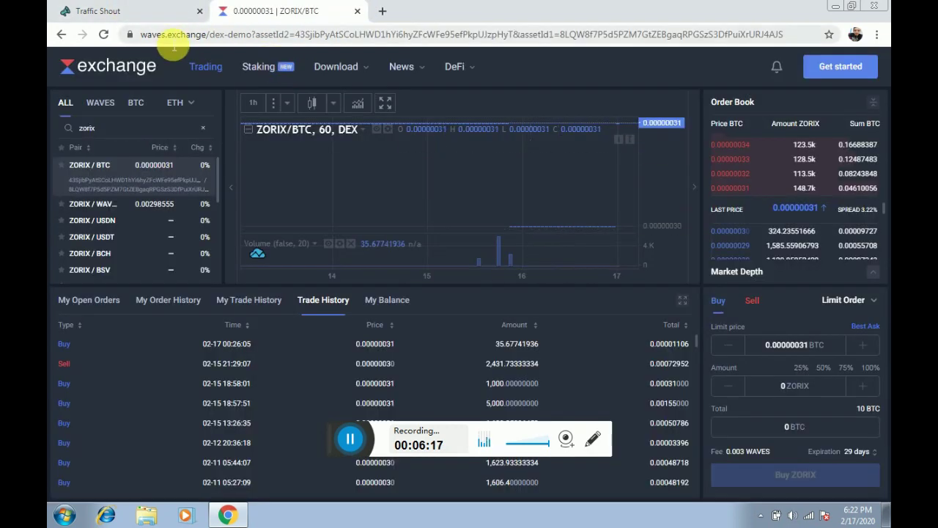
Return to the Traffic Shout wallets and open the form for adding more ZORIX, focusing its Buy/Add ZORIX amount
left_click(140, 11)
left_click(755, 372)
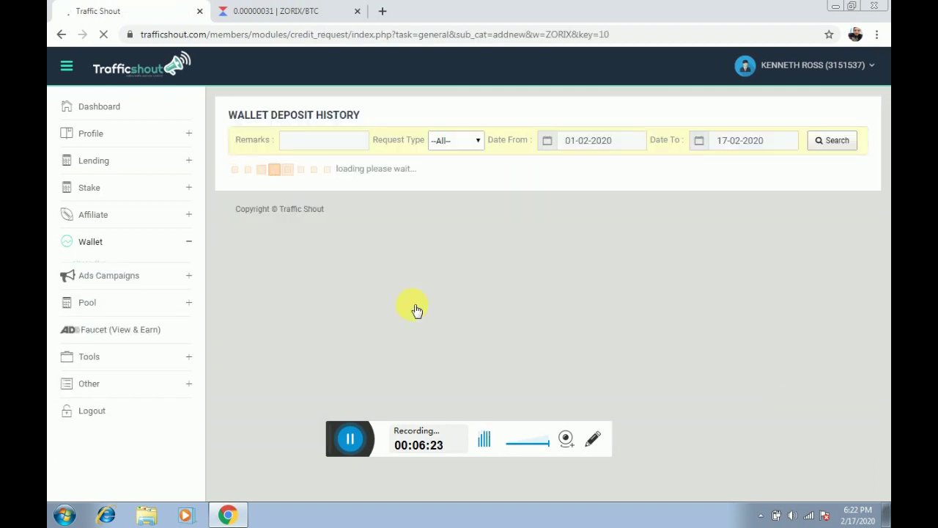
scroll(418, 294, "down", 2)
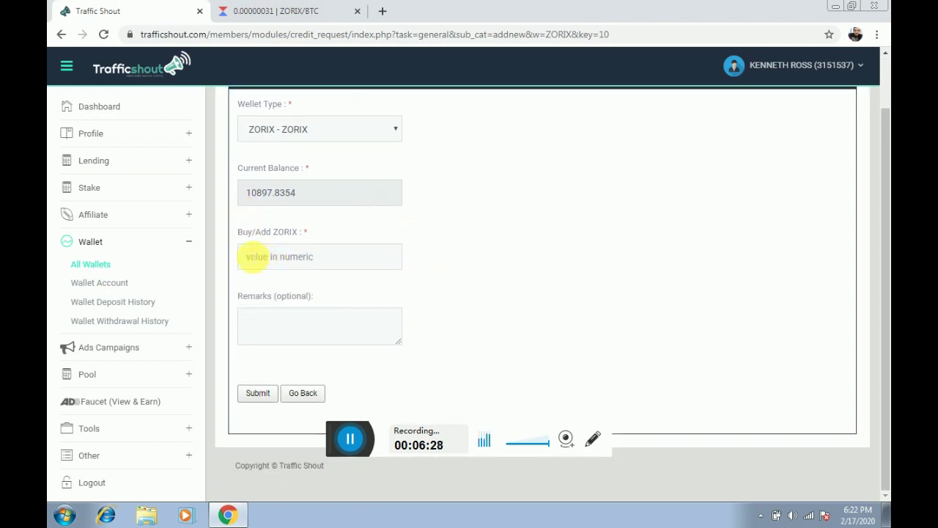
left_click(256, 257)
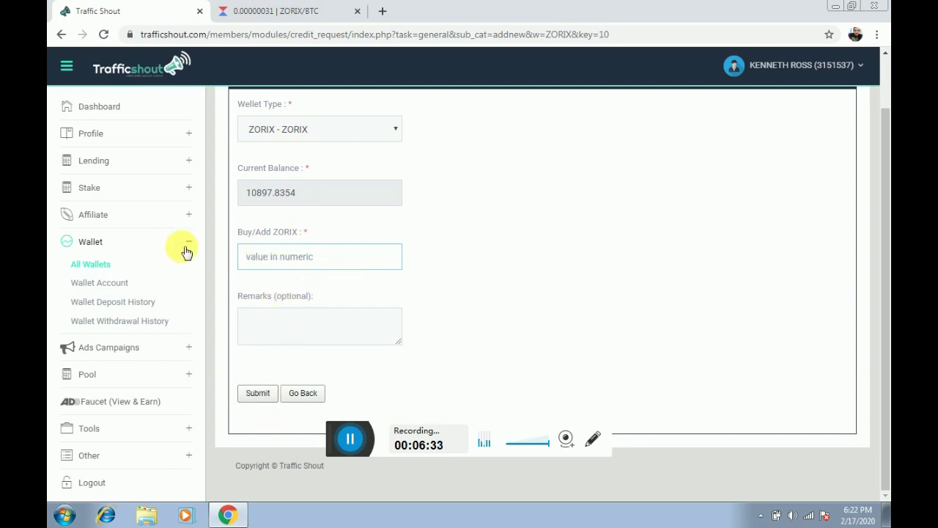
scroll(412, 272, "up", 1)
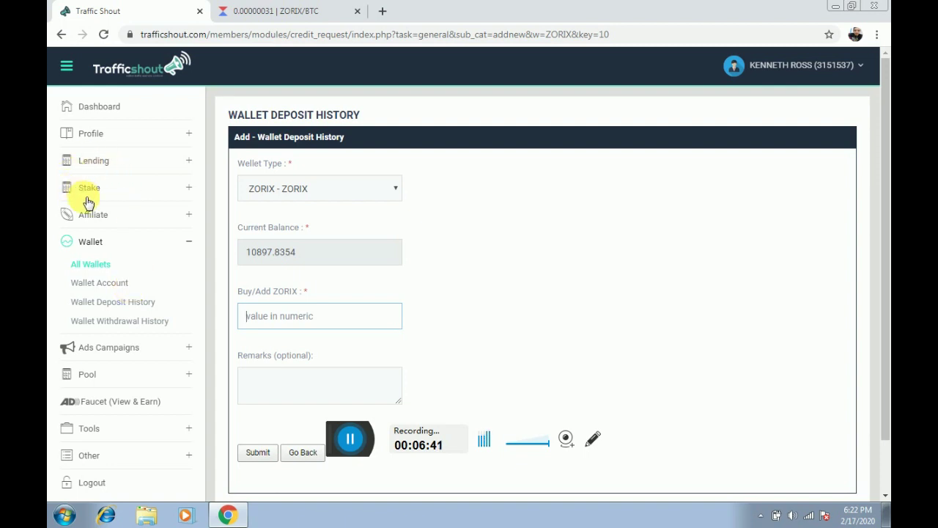
Open the Join Pool page and examine the prices, activation fees and required Zorix of the pool plans
left_click(88, 377)
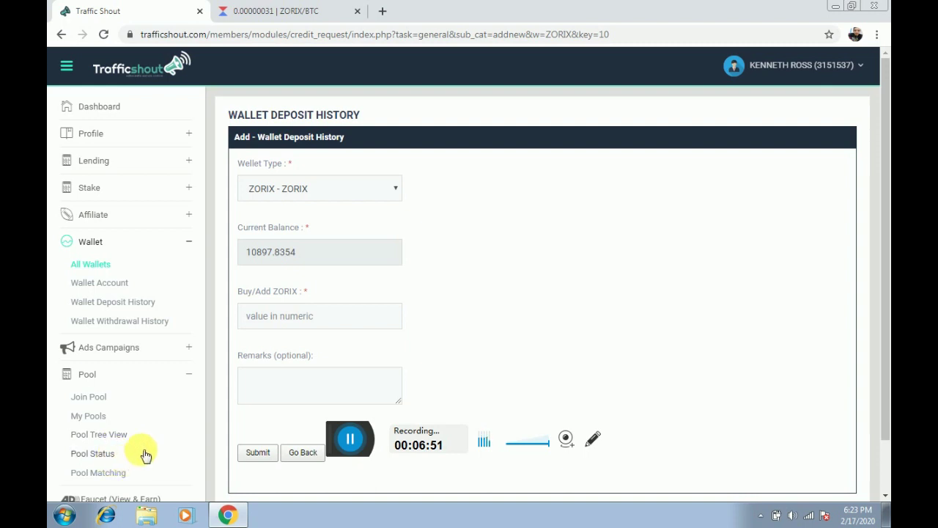
scroll(144, 454, "down", 1)
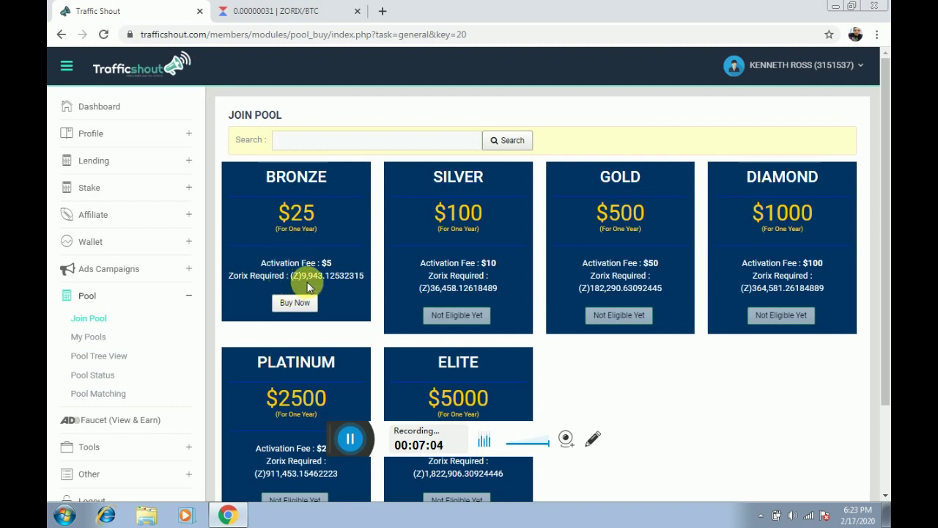
left_click_drag(300, 277, 365, 276)
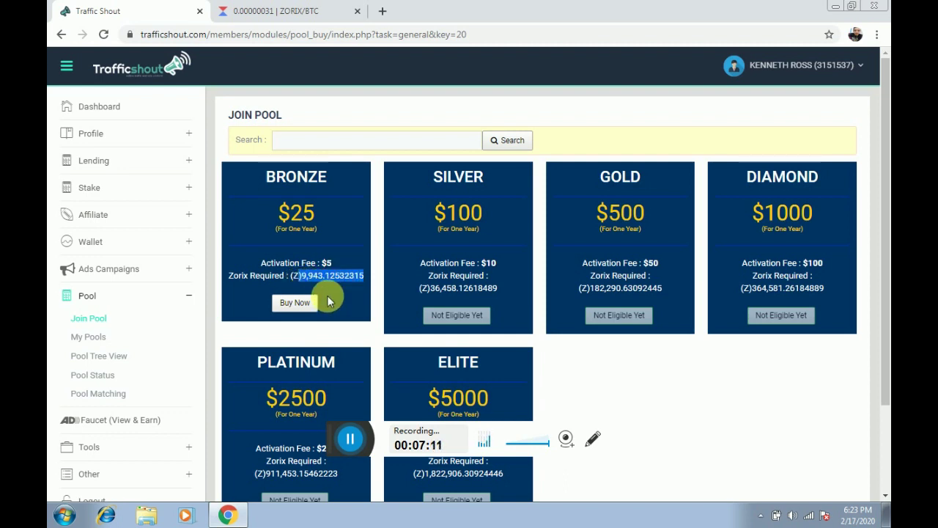
left_click(375, 204)
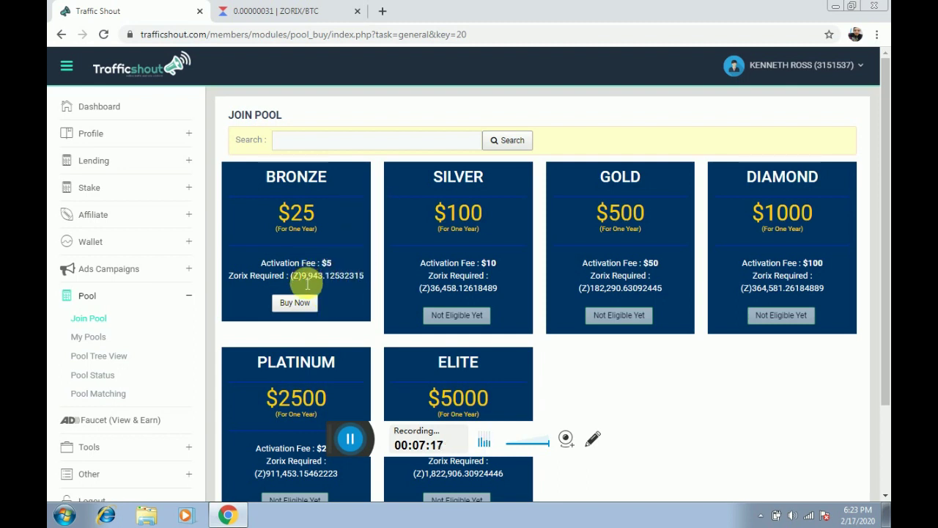
double_click(442, 185)
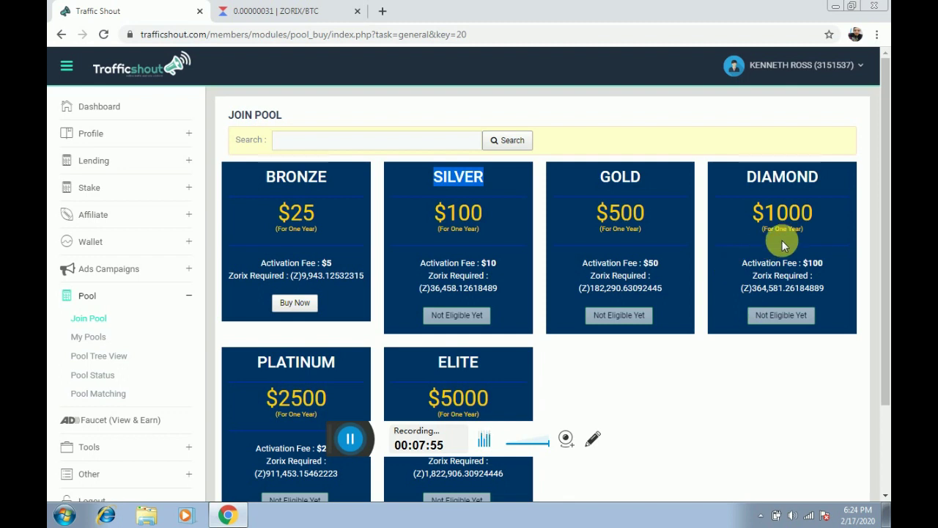
scroll(714, 319, "down", 2)
scroll(705, 323, "up", 1)
scroll(705, 323, "up", 1)
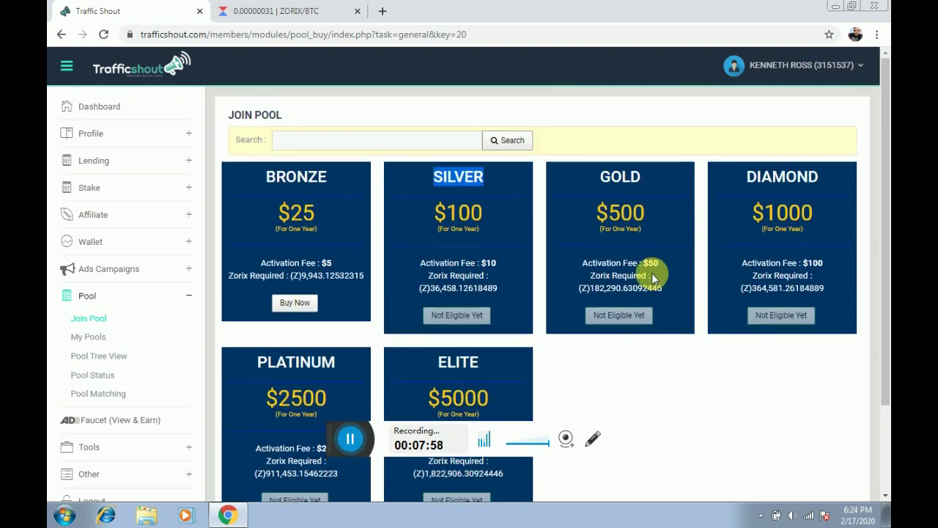
Buy the $25 BRONZE pool, agree to the Term & Conditions, submit the request and dismiss the confirmation
left_click(294, 302)
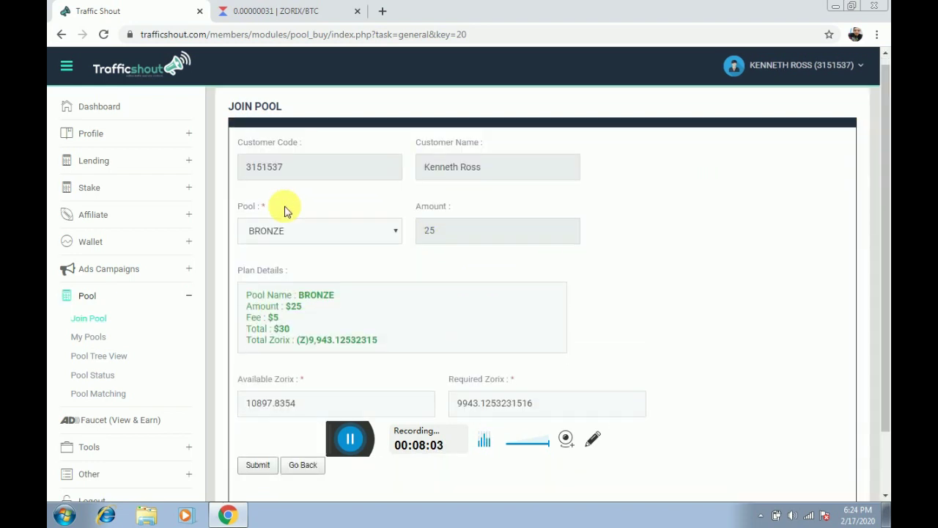
scroll(285, 208, "down", 1)
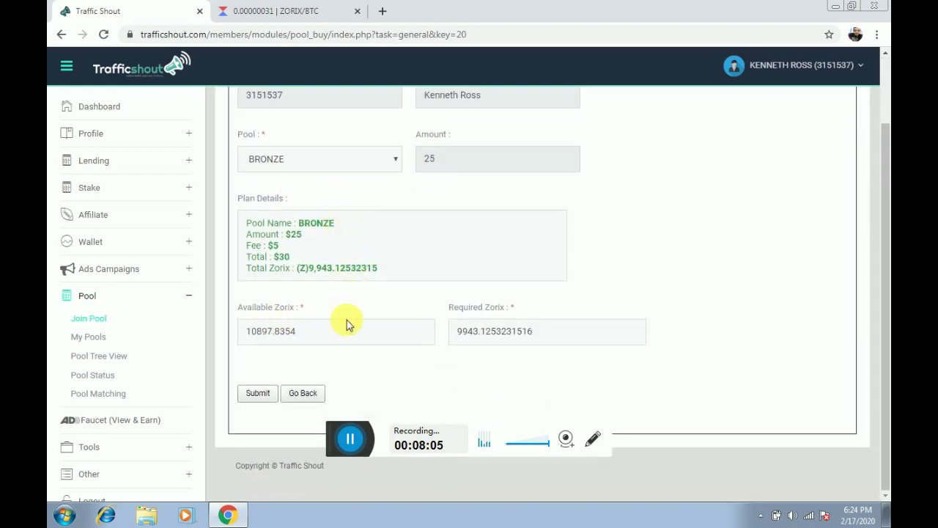
left_click(260, 395)
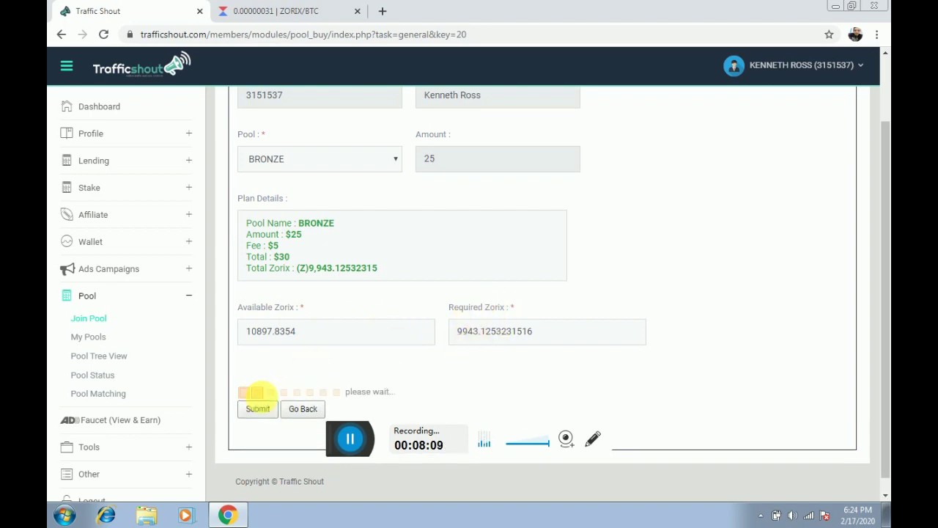
left_click(243, 371)
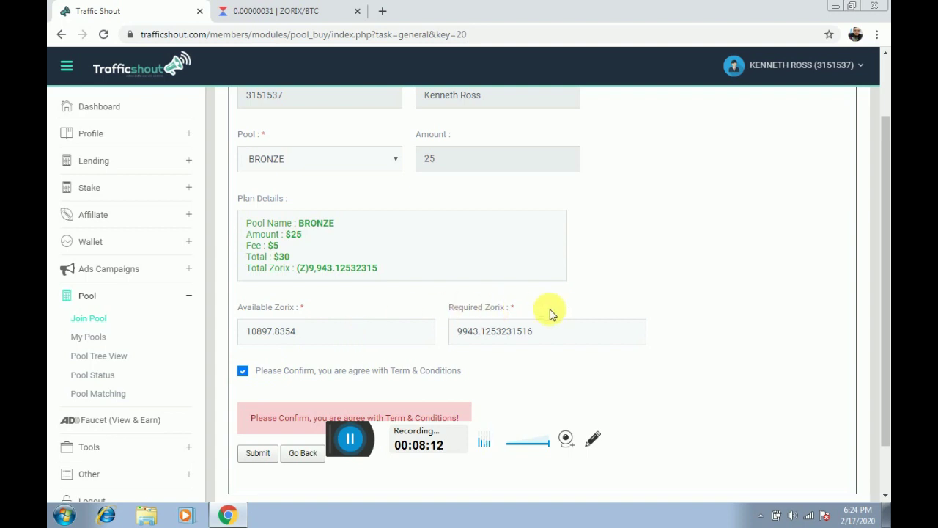
scroll(546, 315, "down", 2)
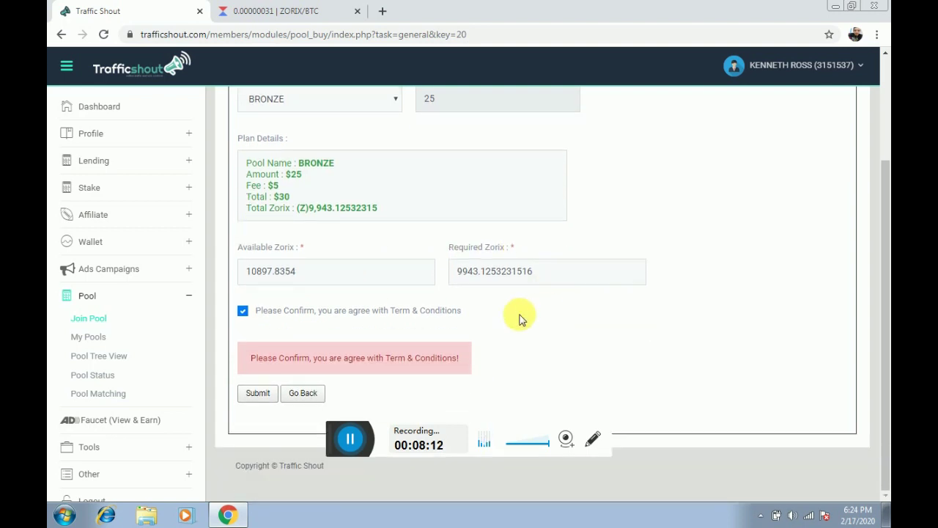
left_click(249, 393)
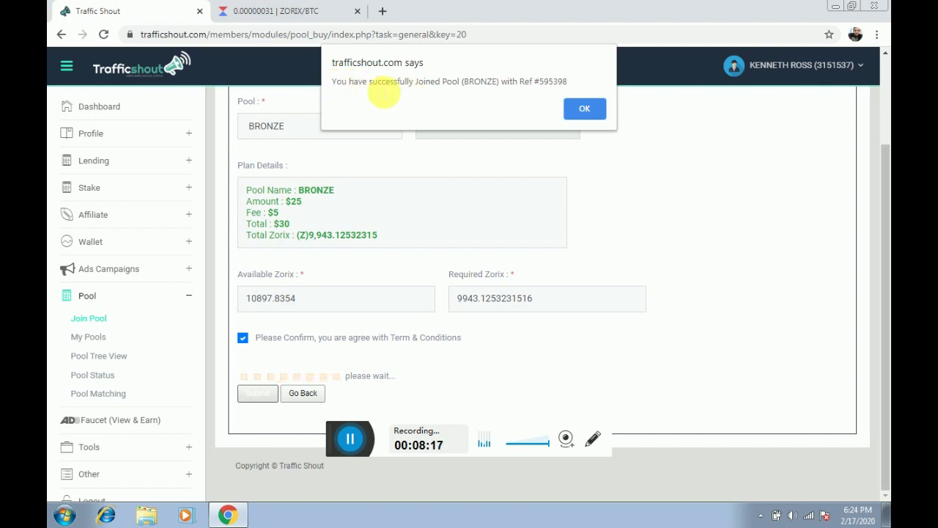
left_click_drag(330, 79, 540, 100)
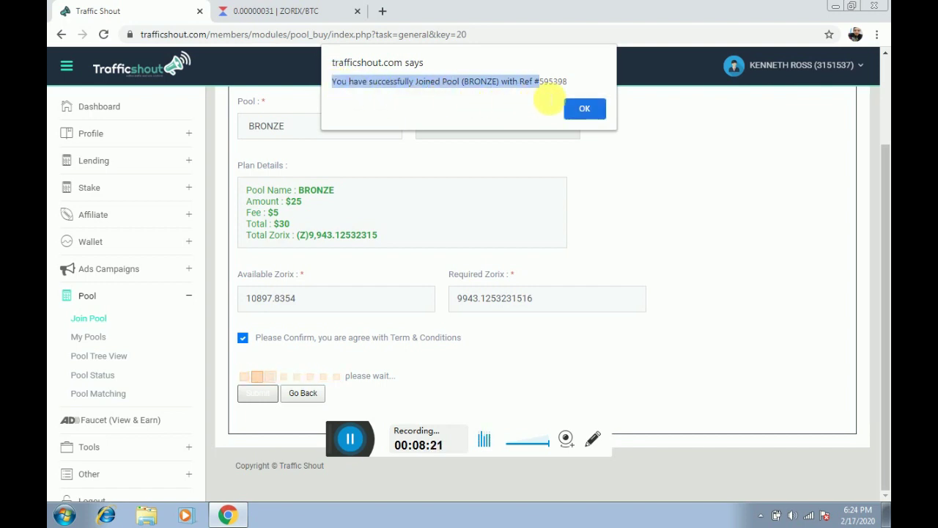
left_click(586, 109)
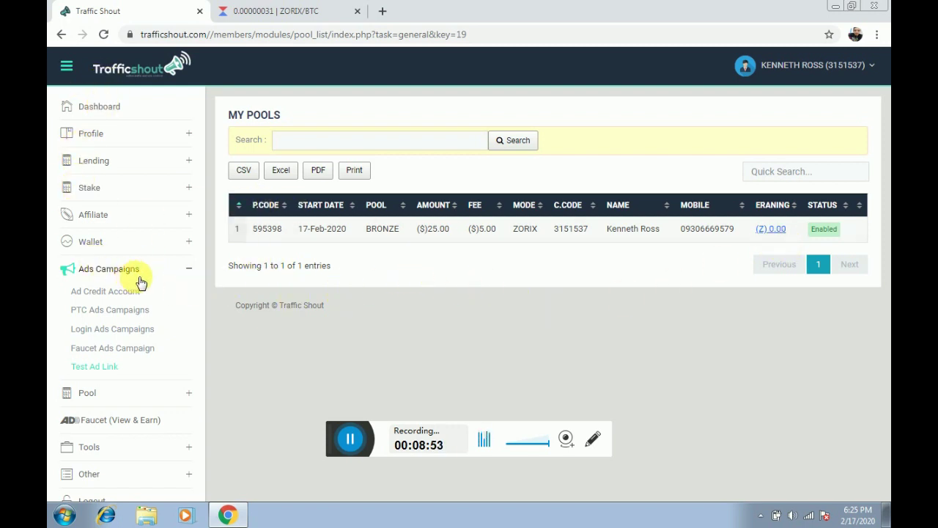
Reopen the Join Pool page and review the plan tiers from BRONZE through SILVER, GOLD, DIAMOND and PLATINUM to ELITE
left_click(105, 393)
left_click(101, 417)
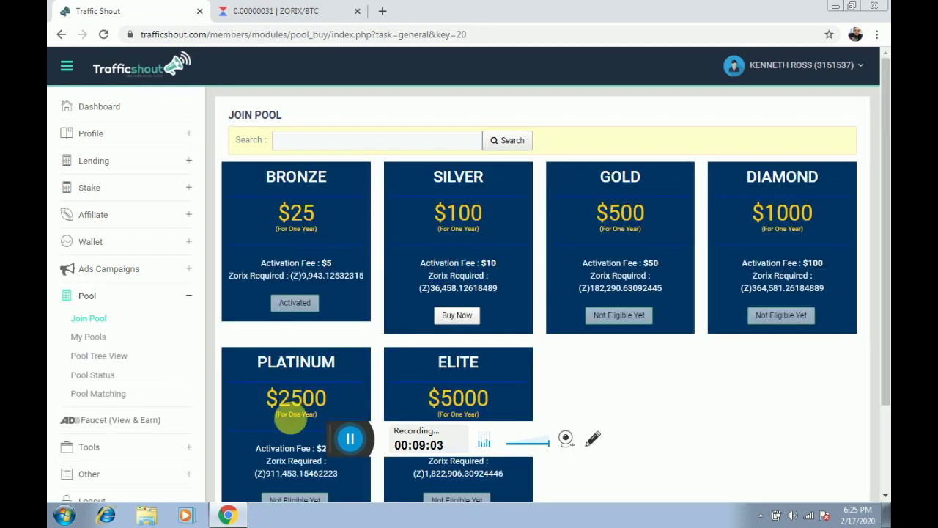
left_click_drag(275, 178, 325, 178)
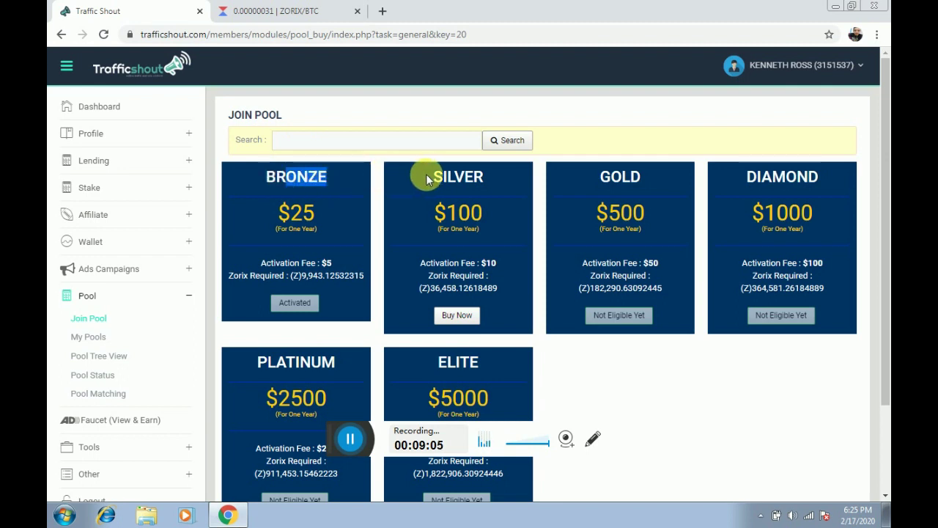
left_click_drag(425, 174, 514, 176)
double_click(624, 179)
left_click_drag(740, 180, 806, 179)
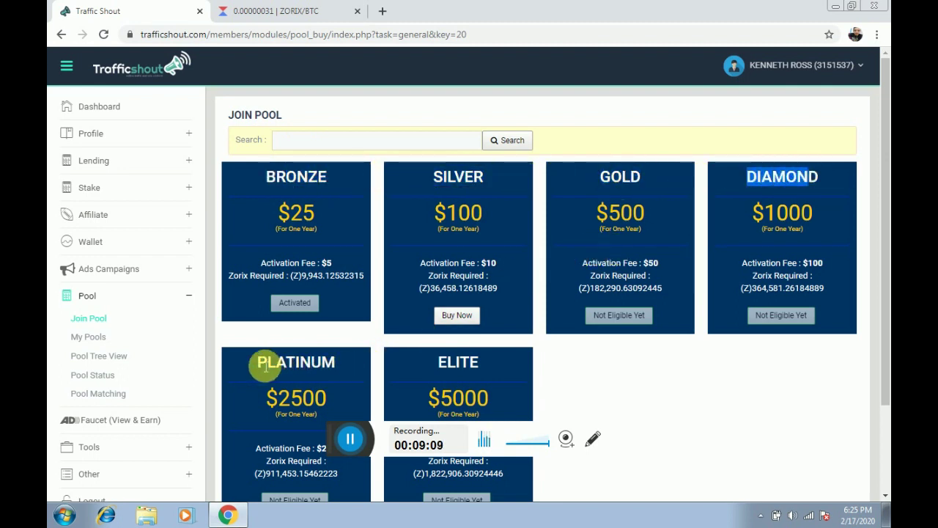
left_click_drag(258, 362, 334, 366)
left_click_drag(437, 362, 480, 362)
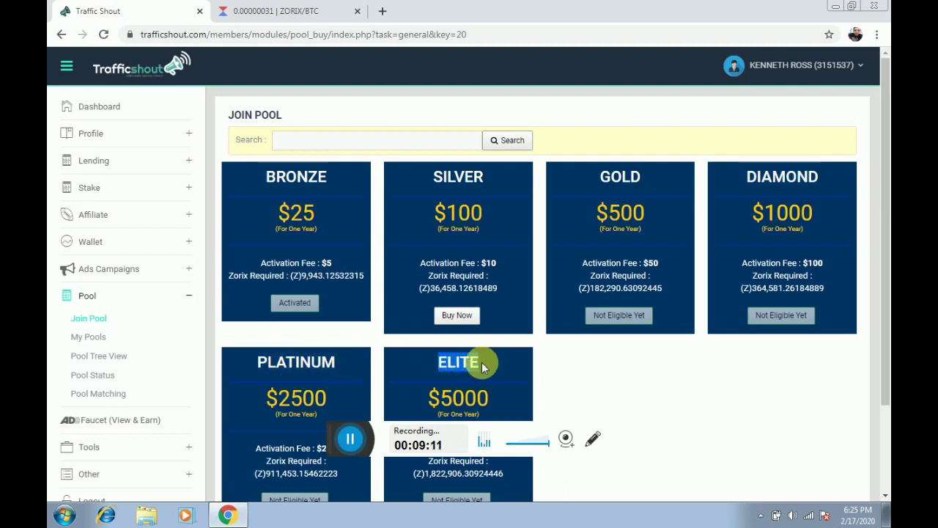
left_click(535, 369)
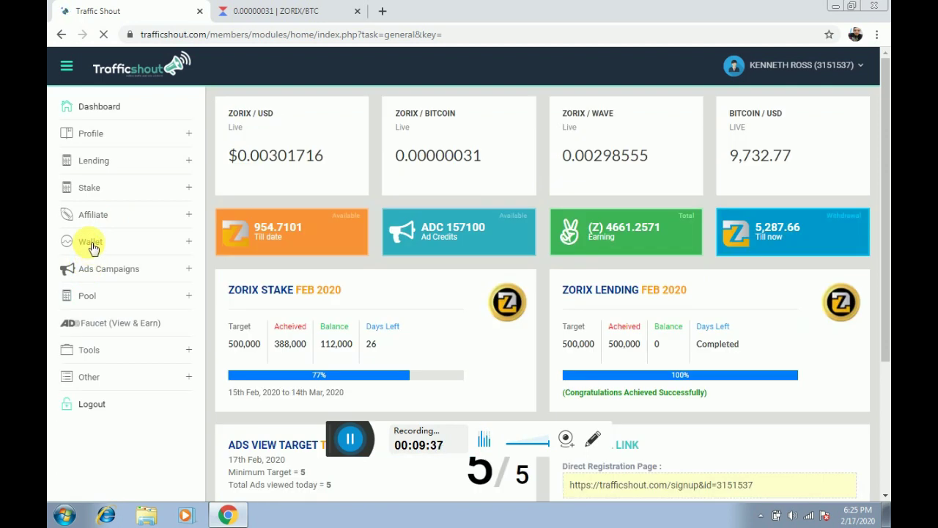
Check the ZORIX balance among all wallets and switch back to the ZORIX/BTC pair on Waves Exchange
left_click(93, 242)
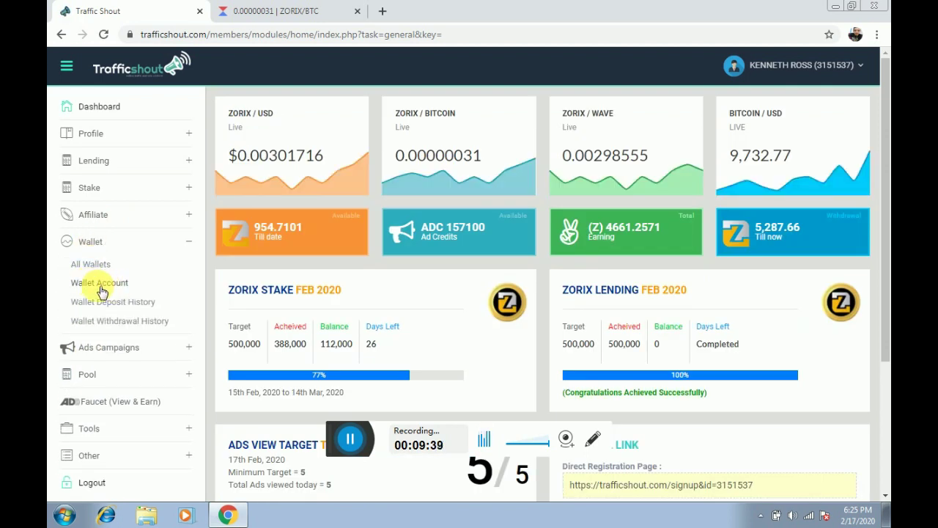
left_click(90, 265)
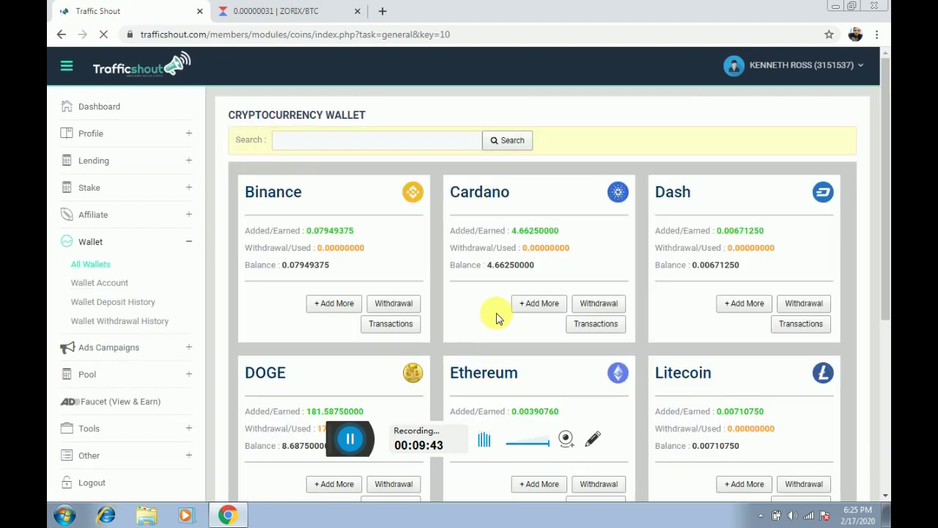
scroll(506, 325, "down", 5)
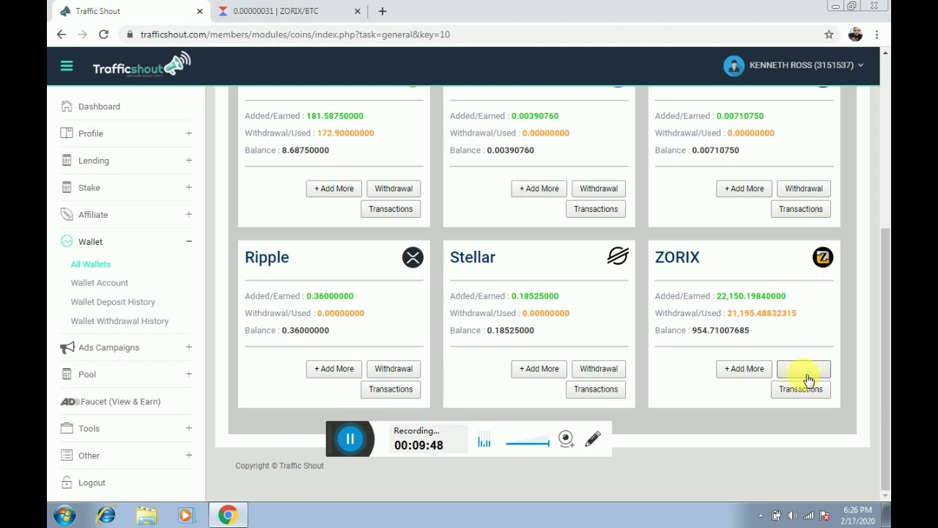
left_click_drag(694, 337, 736, 344)
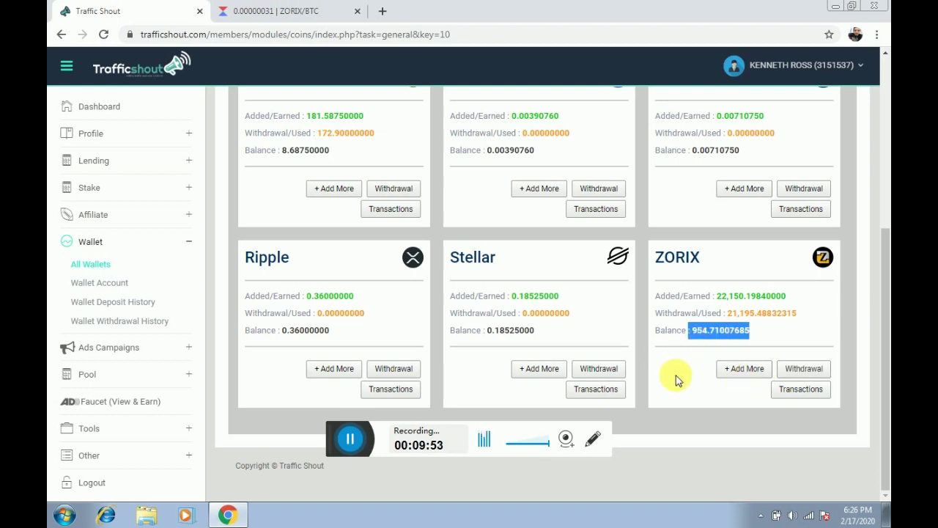
left_click(284, 9)
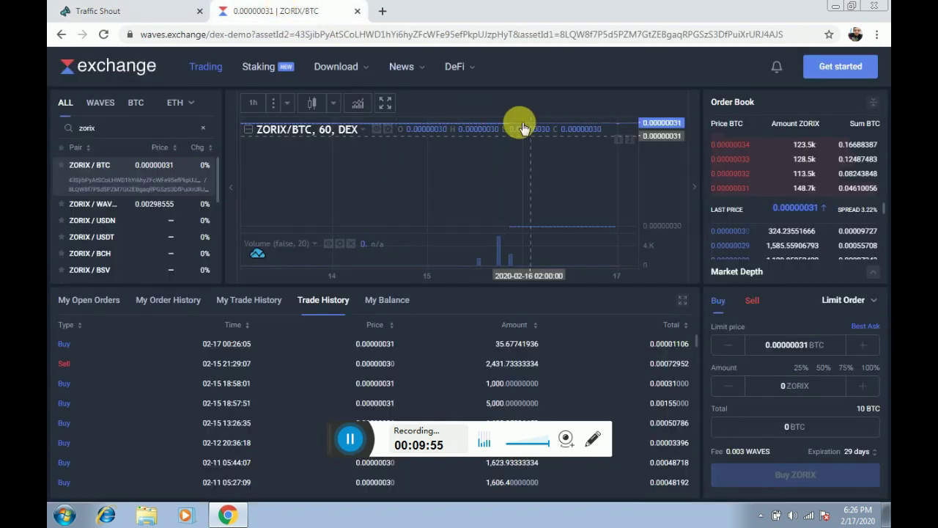